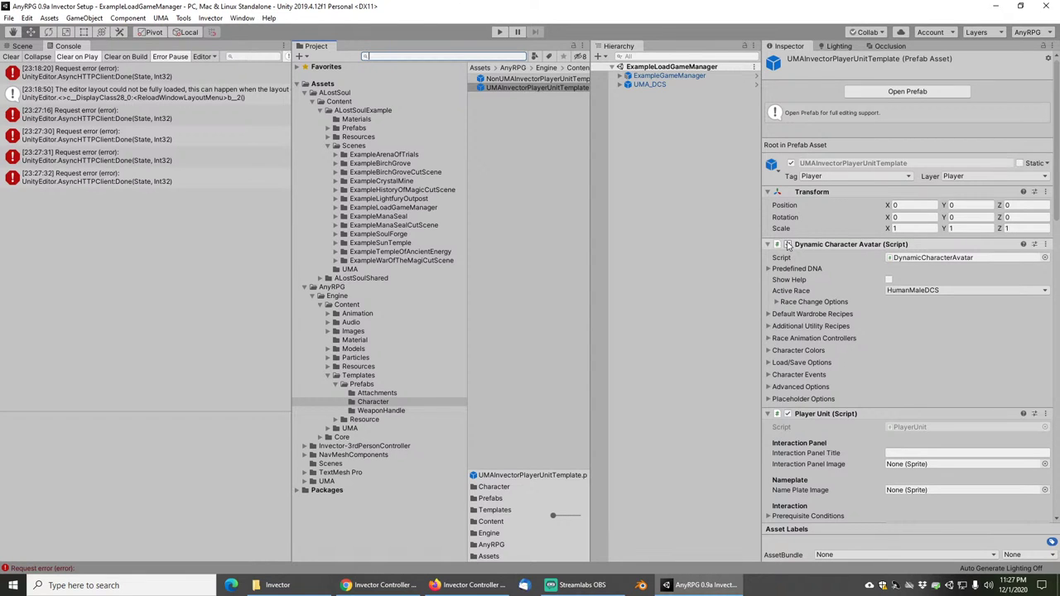
Collapse all eight component foldouts, then reopen Dynamic Character Avatar and its Advanced Options
click(768, 245)
click(767, 256)
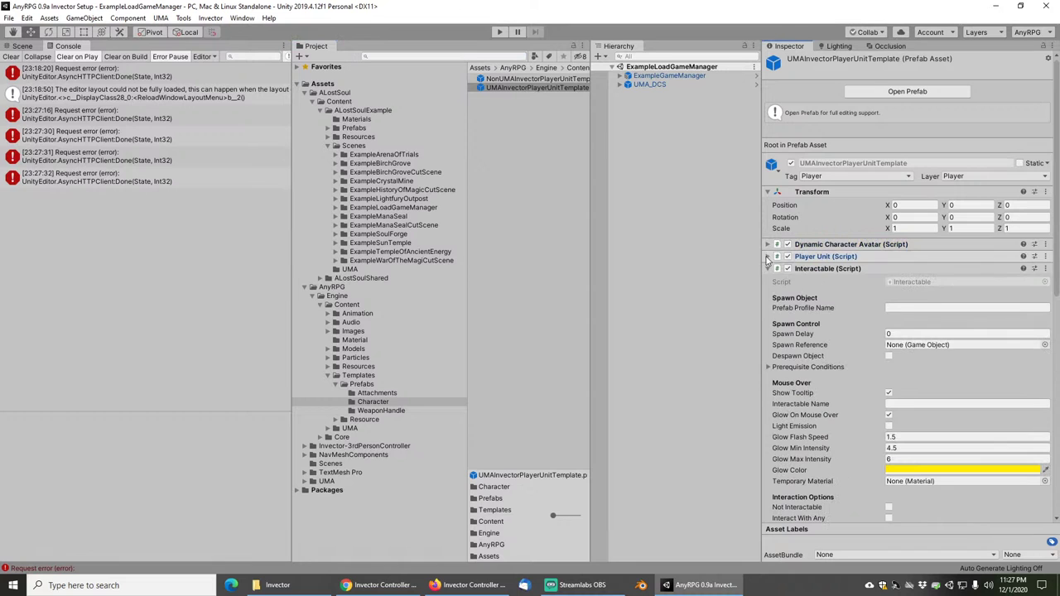
click(768, 270)
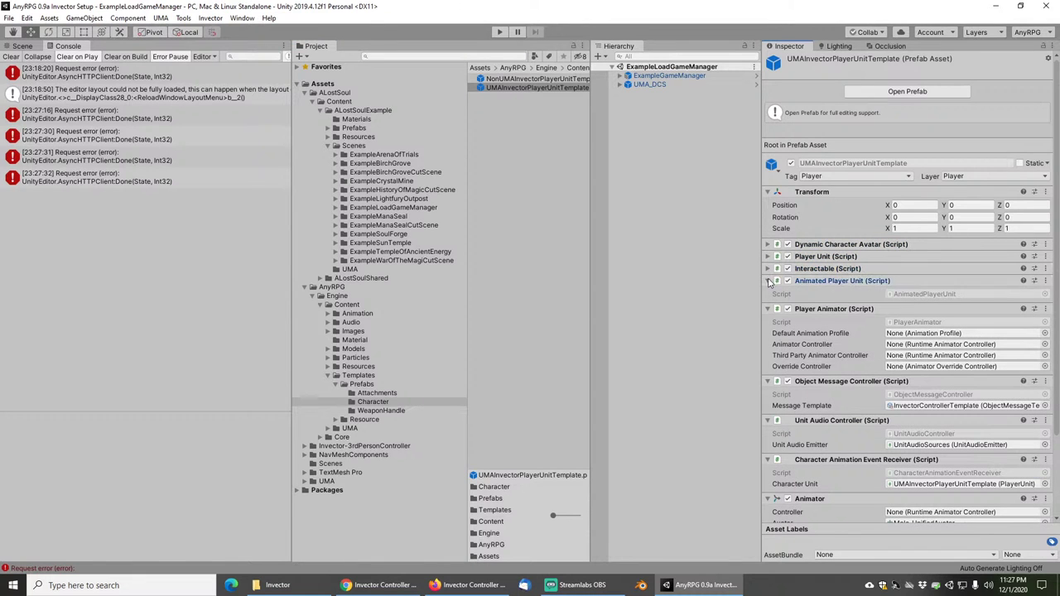
click(769, 281)
click(768, 293)
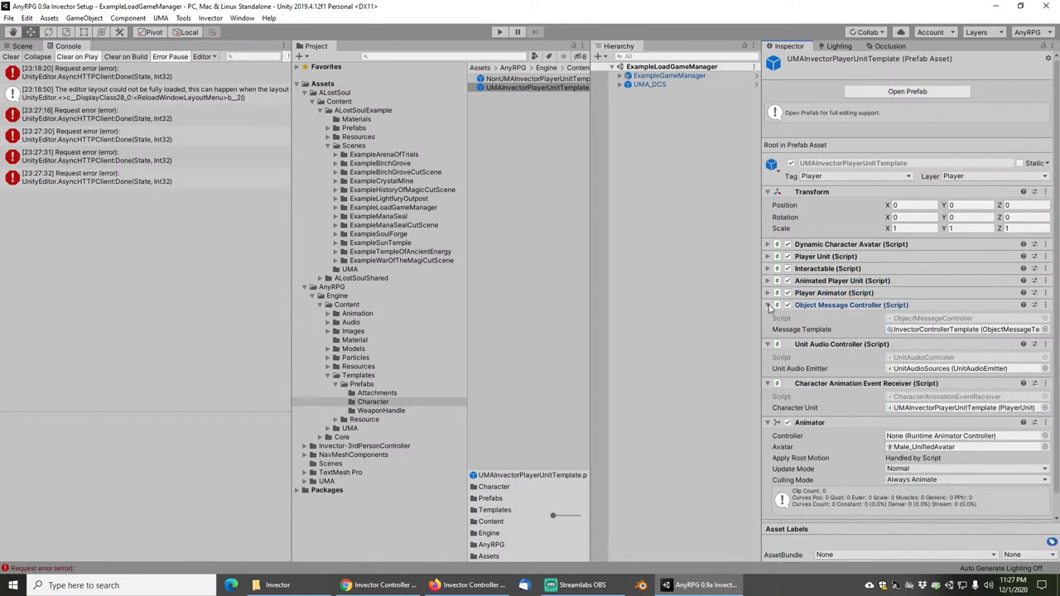
click(767, 305)
click(768, 317)
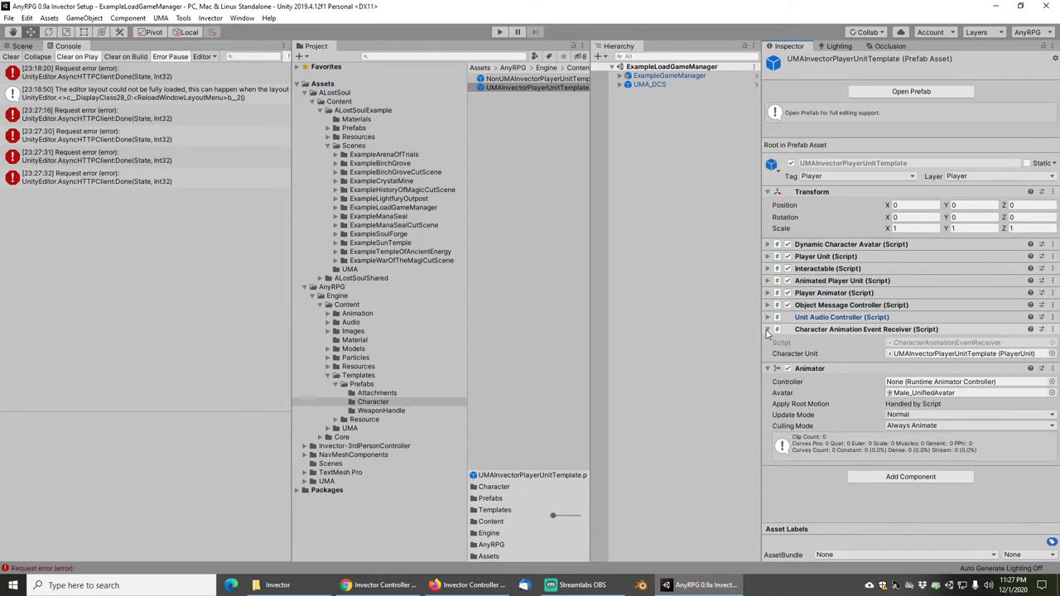
click(768, 329)
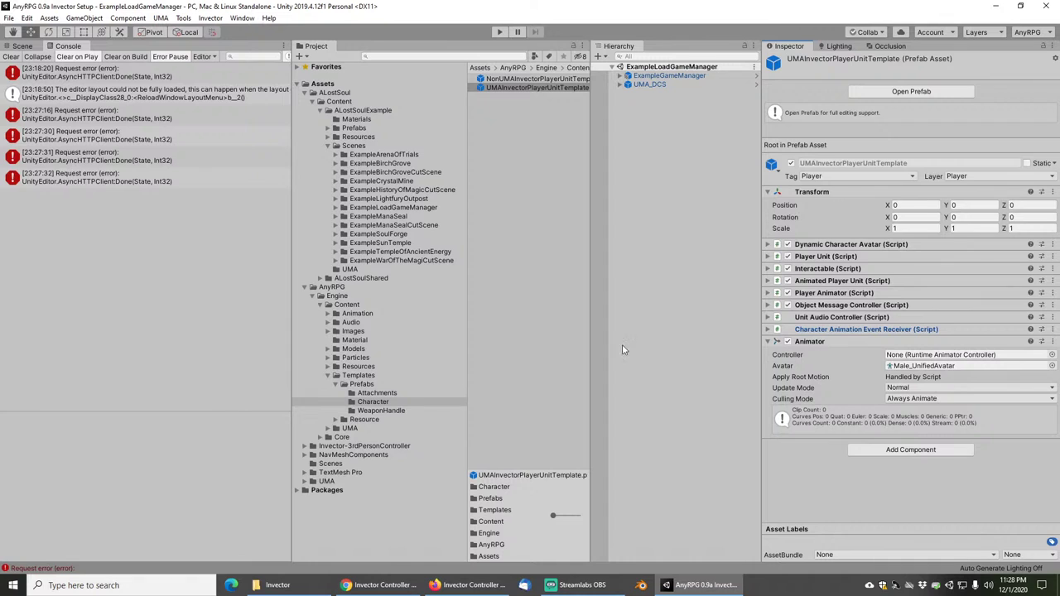
click(766, 245)
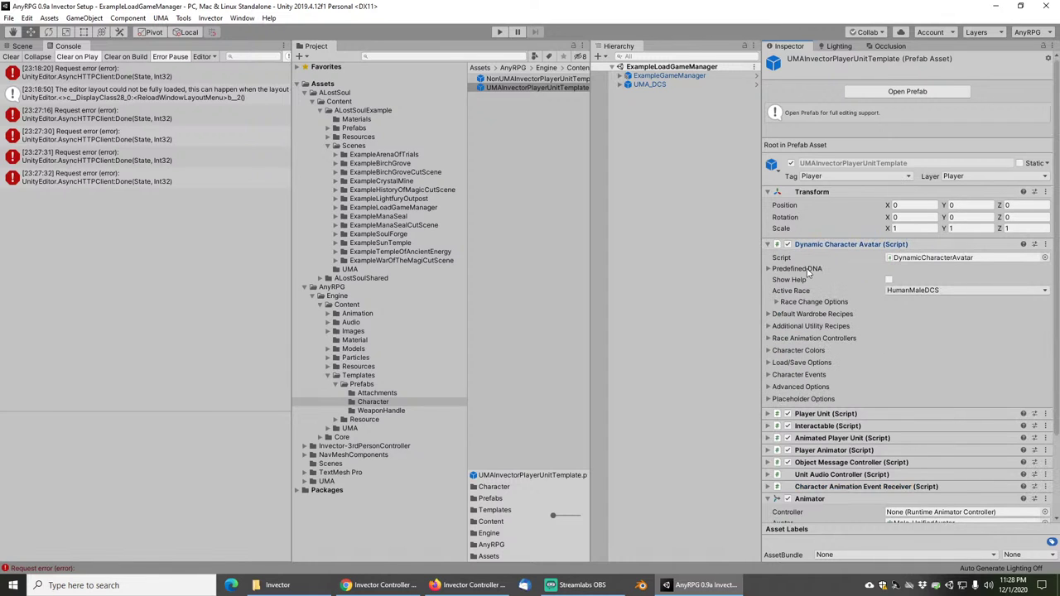
click(769, 387)
Assign Invector@BasicLocomotion as both the avatar's Animation Controller and the Animator's Controller
scroll(909, 369, down, 3)
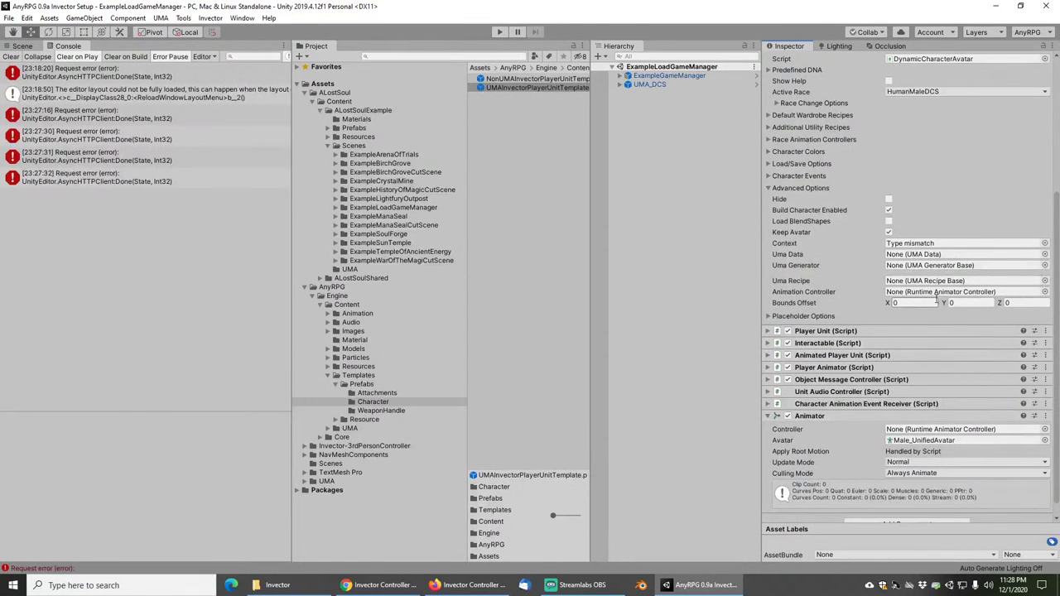
click(1044, 291)
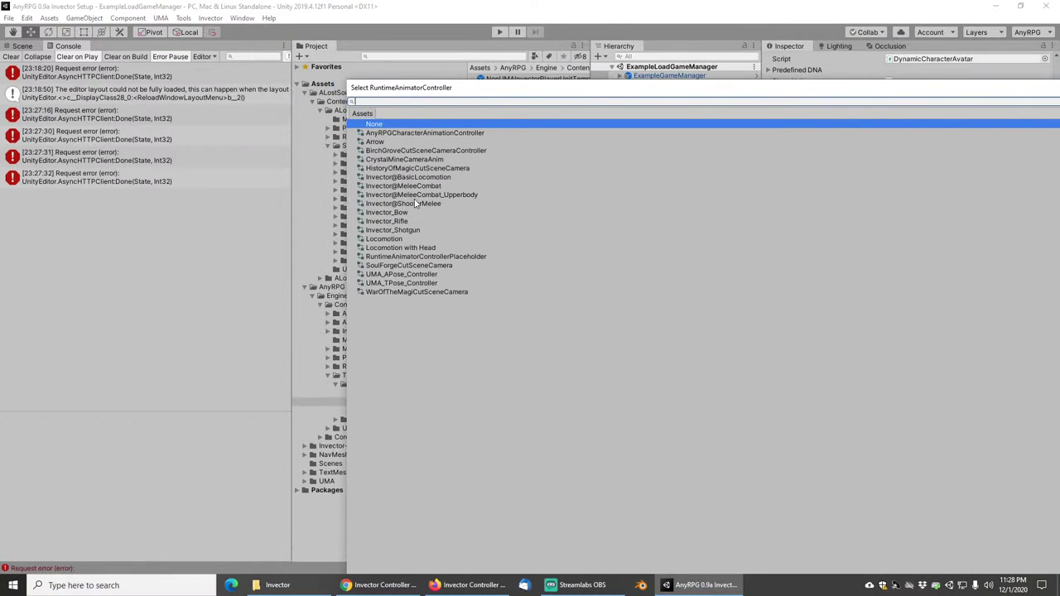
click(411, 176)
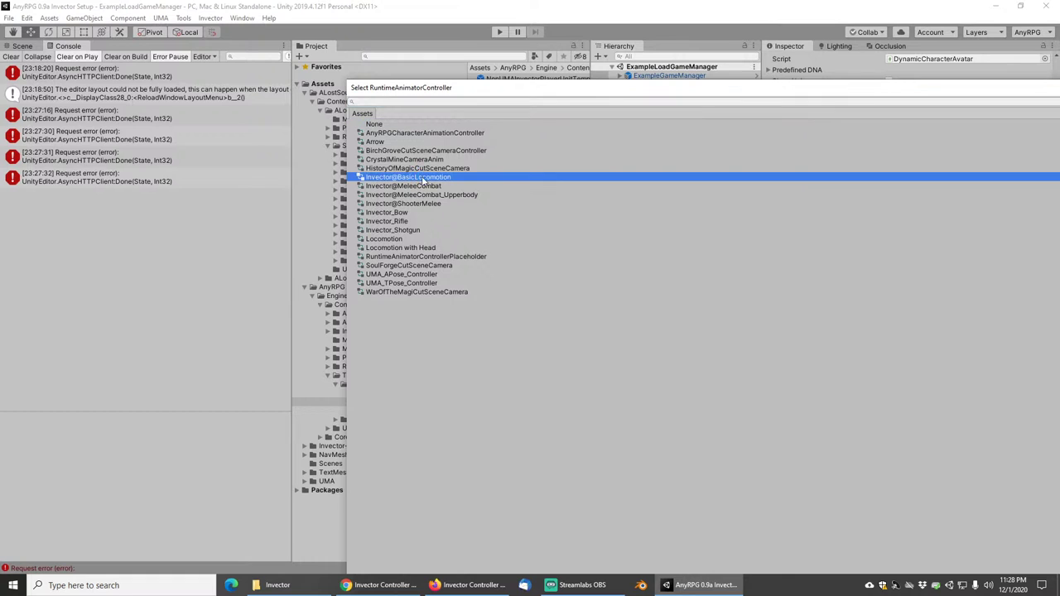
double_click(420, 177)
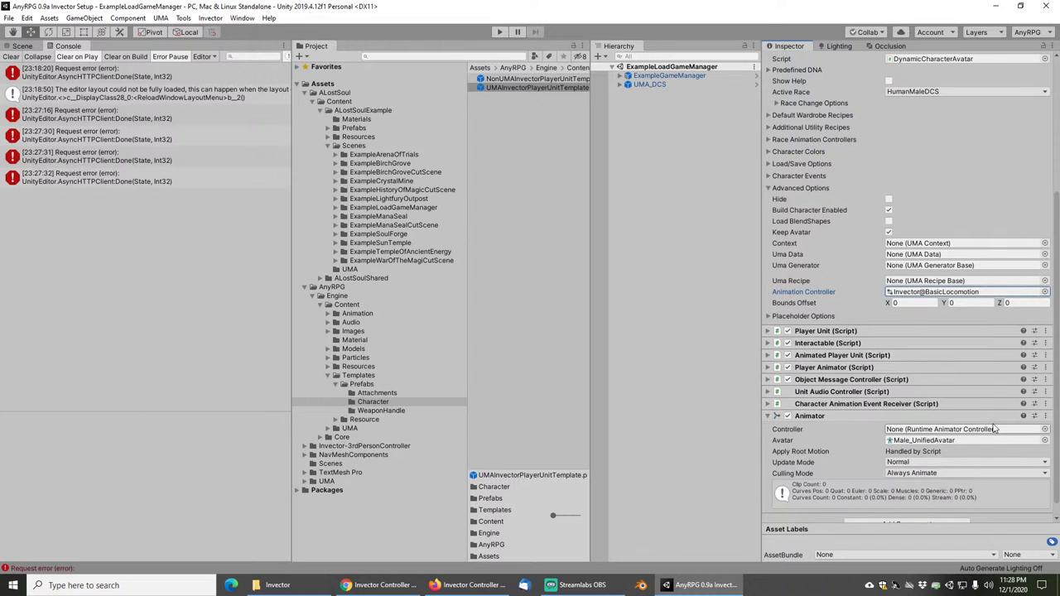
click(1044, 429)
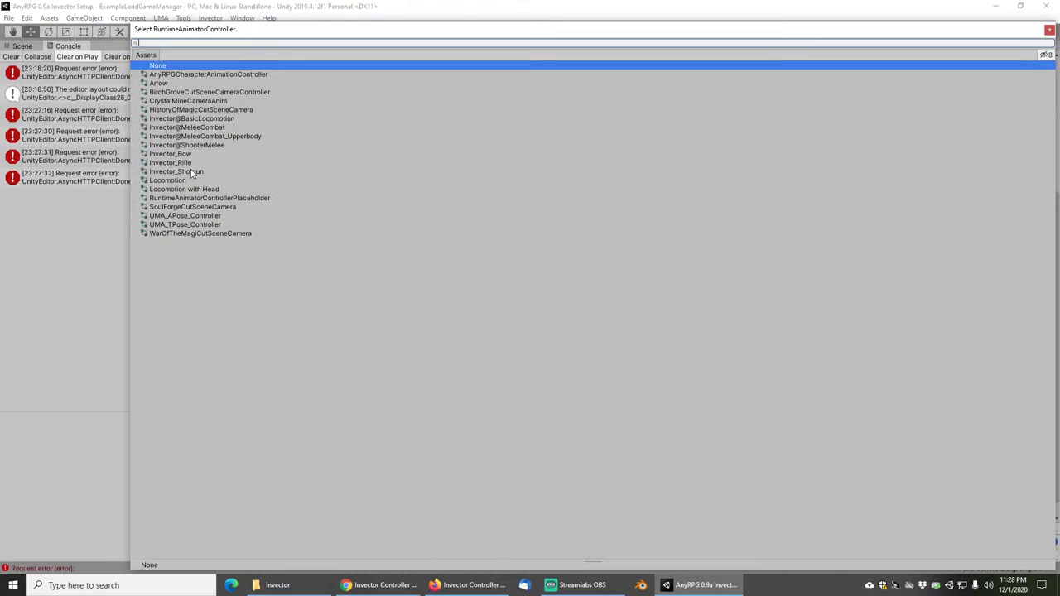
double_click(190, 119)
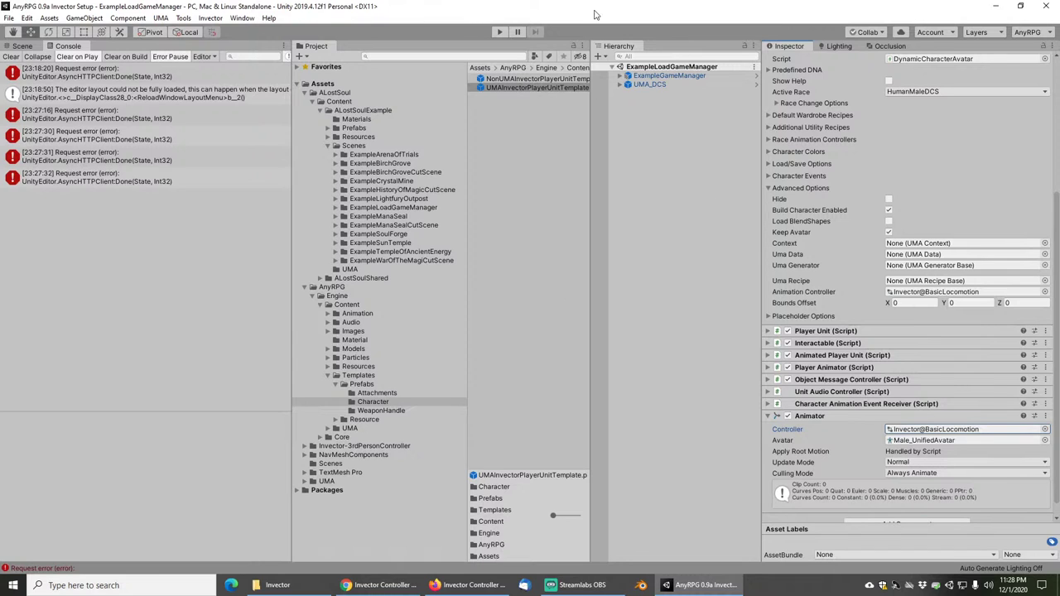
Drag the UMAInvectorPlayerUnitTemplate prefab into the ExampleLoadGameManager scene and select the placed instance
click(523, 89)
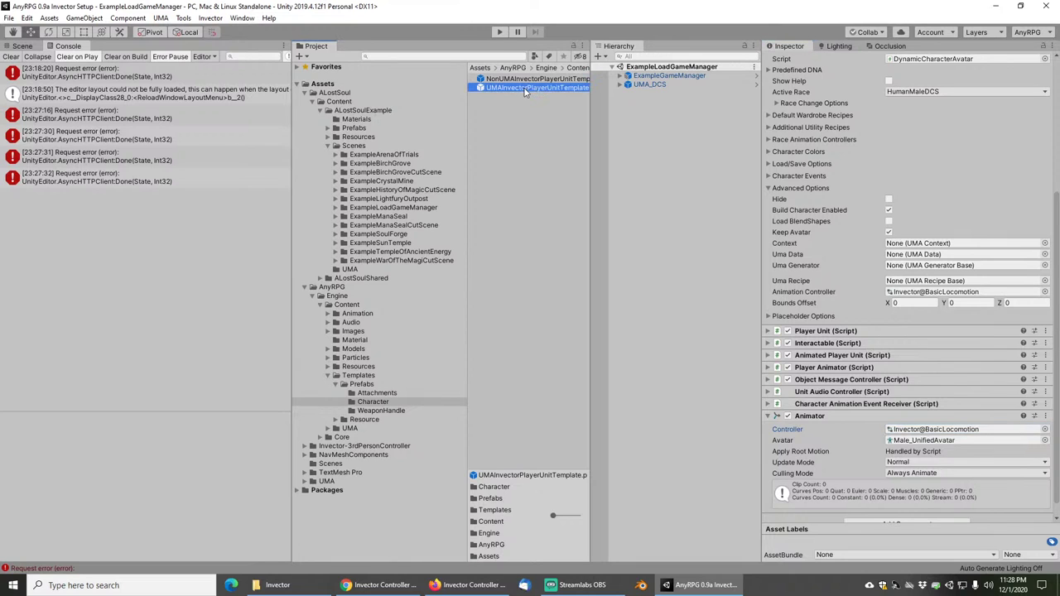
drag(531, 95, 651, 157)
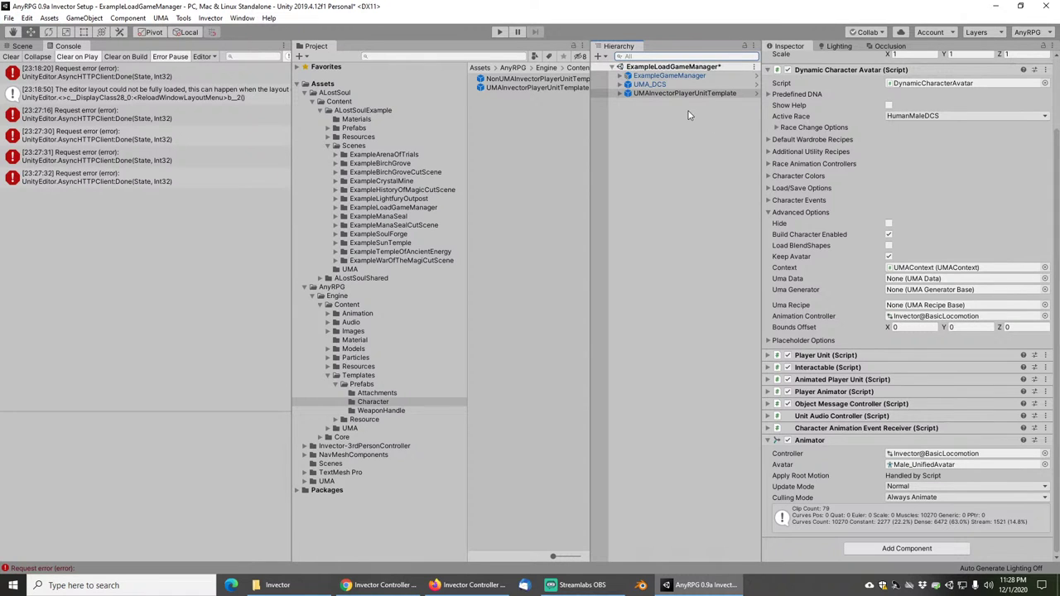
click(646, 93)
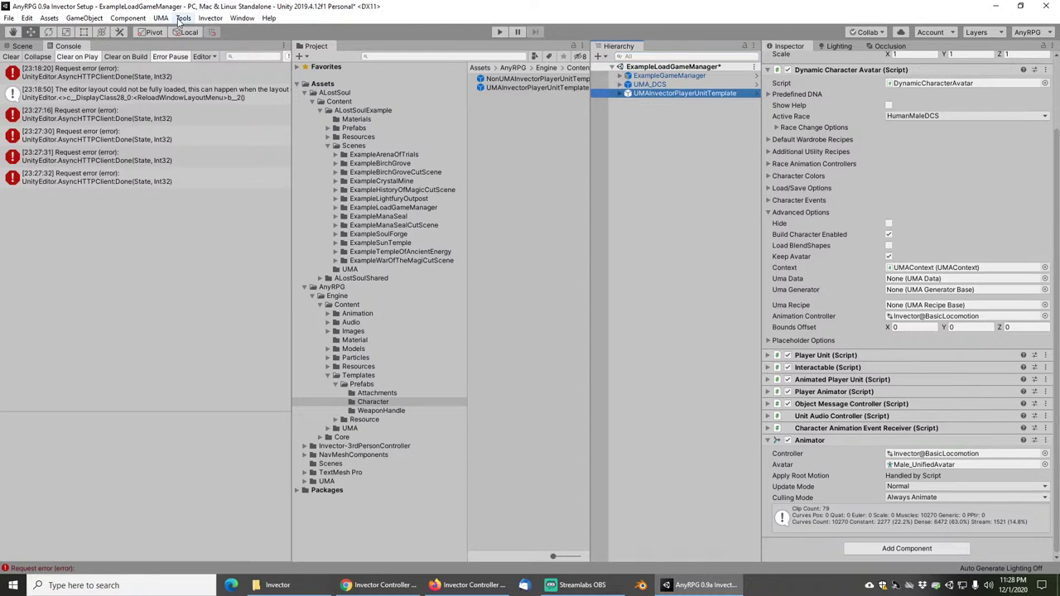
click(161, 19)
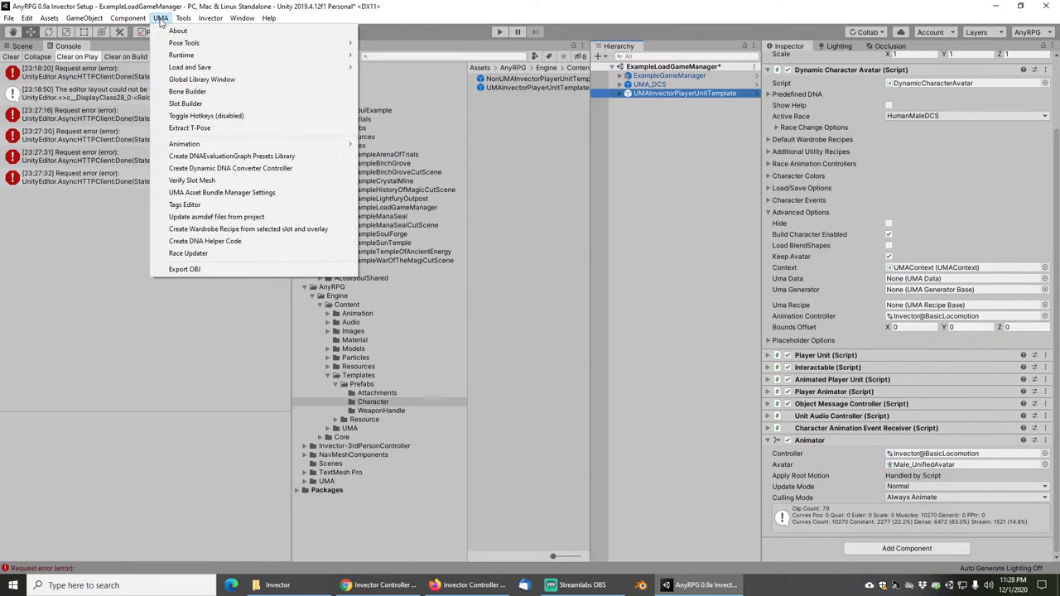
Use UMA Bone Builder with the placed character as target to generate its bones
click(195, 92)
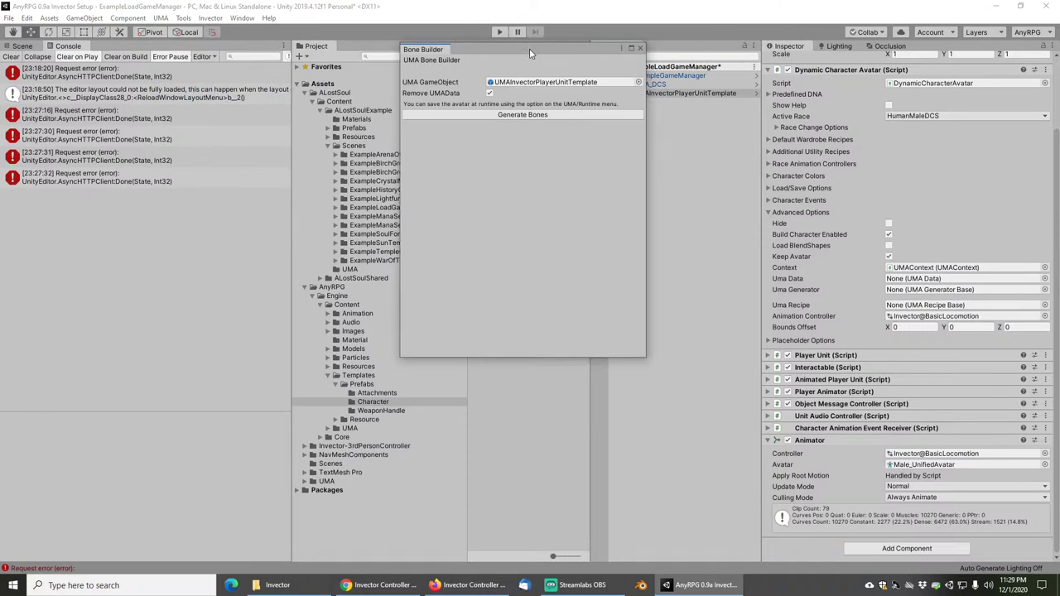
drag(531, 53, 279, 140)
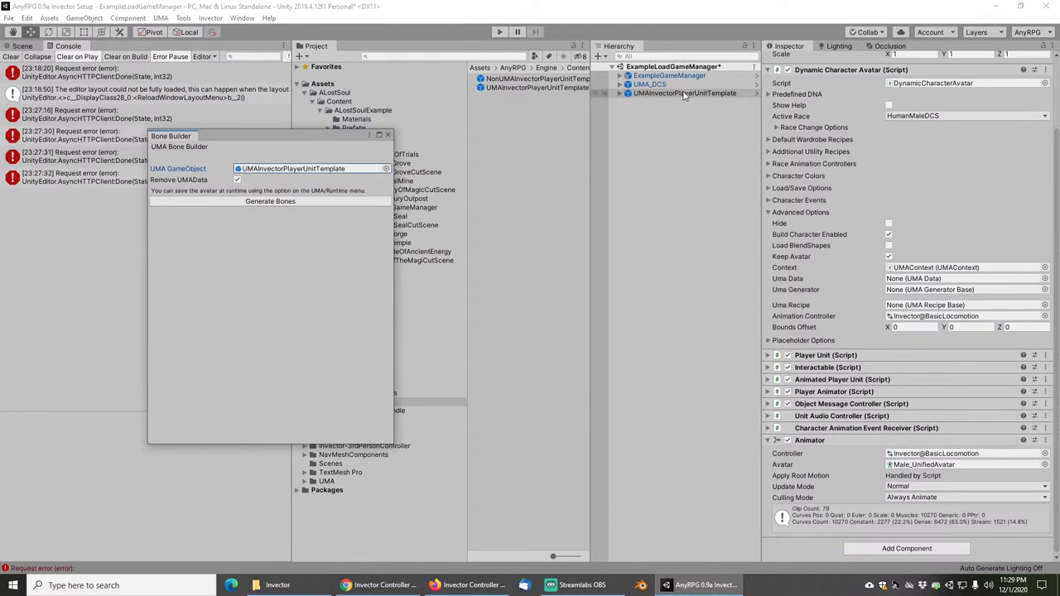
drag(685, 96, 284, 172)
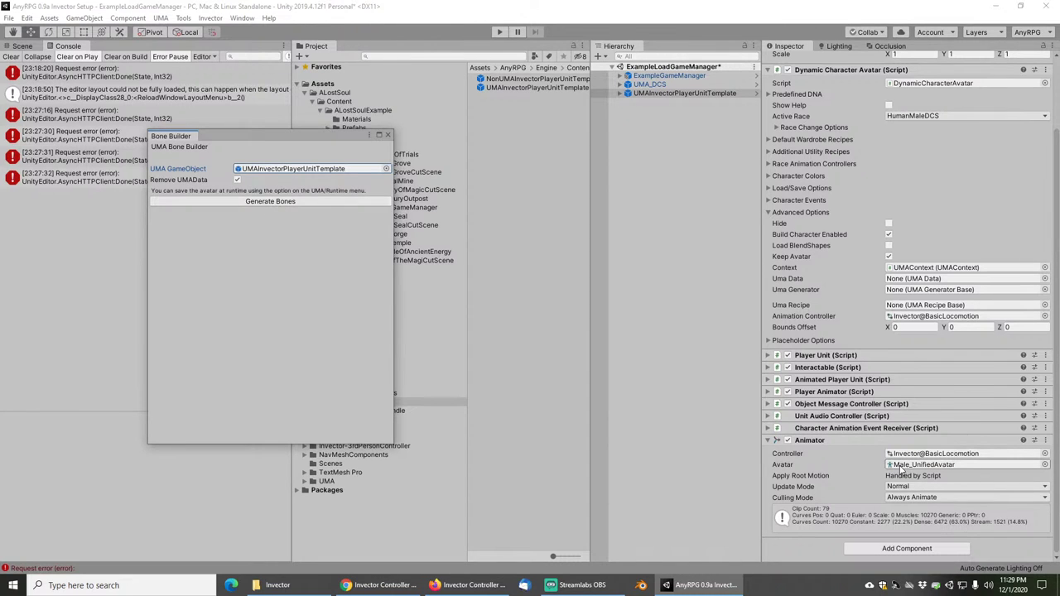
click(274, 201)
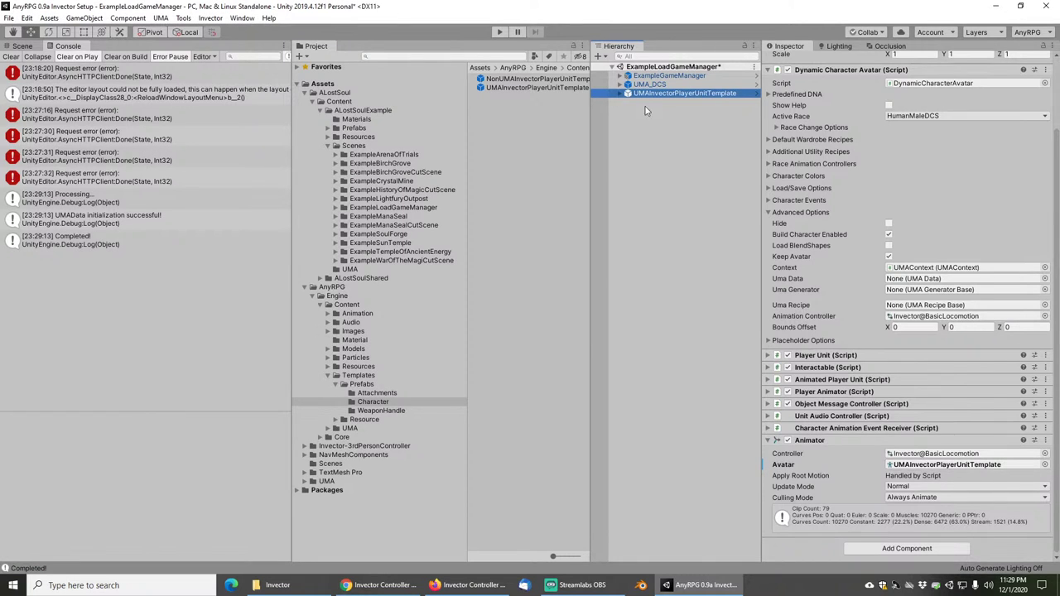
Expand the character in the Hierarchy, inspect its Root bone tree, and locate the new avatar asset
click(619, 94)
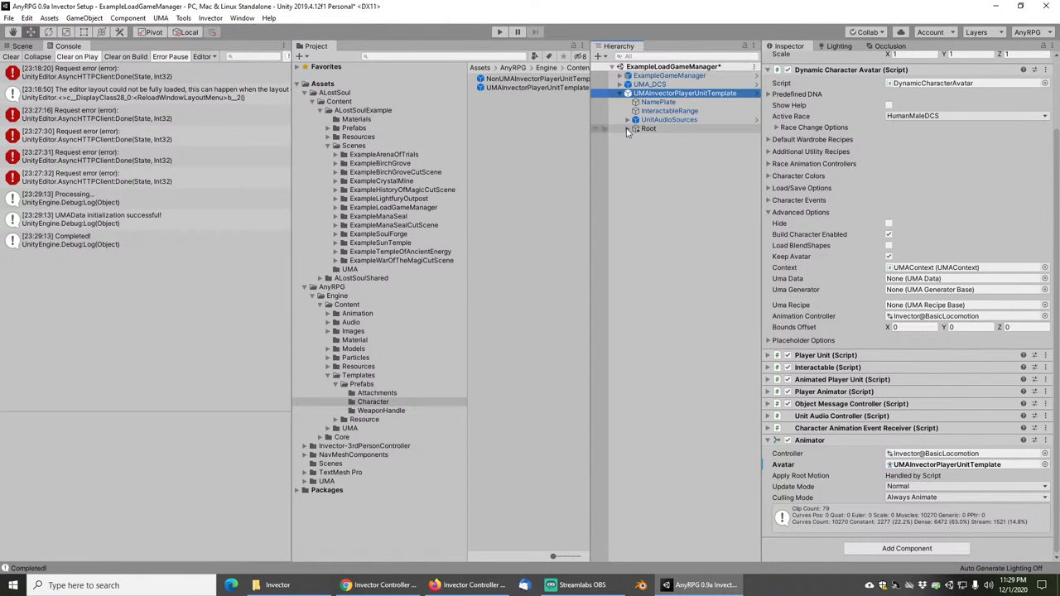
alt+click(628, 130)
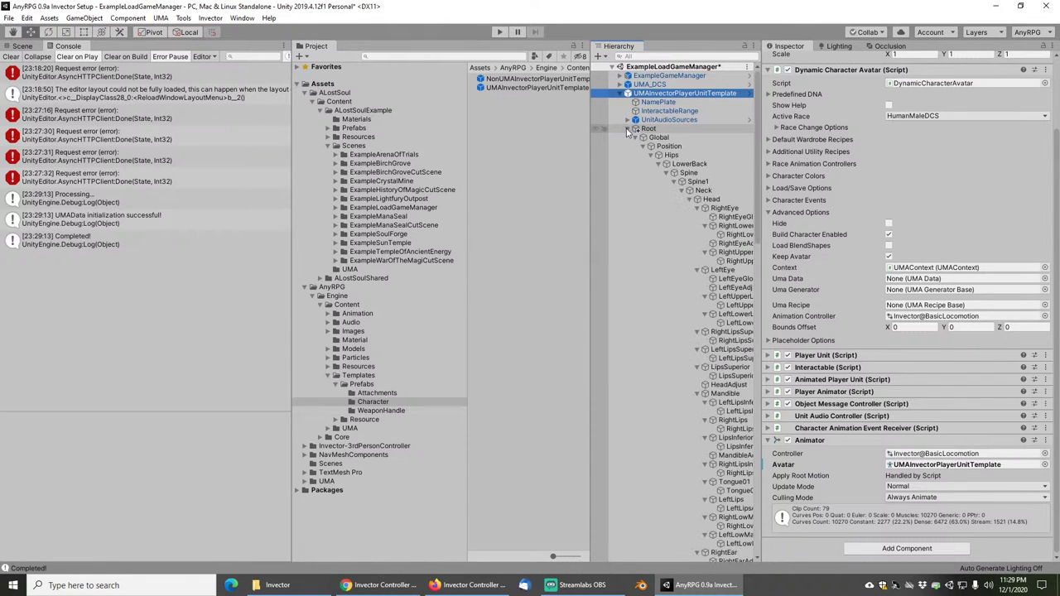
alt+click(628, 131)
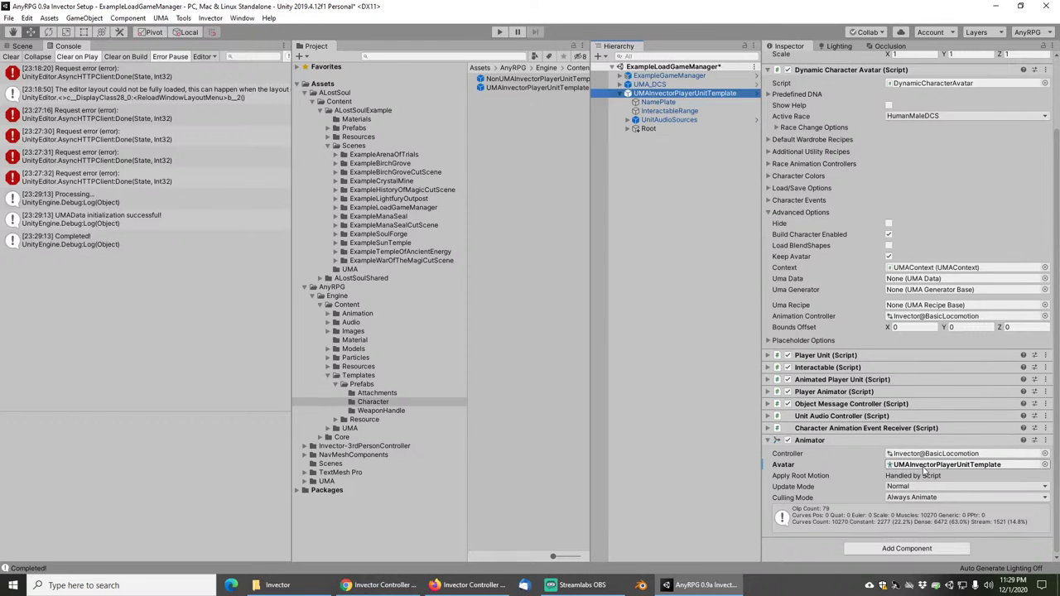
click(981, 469)
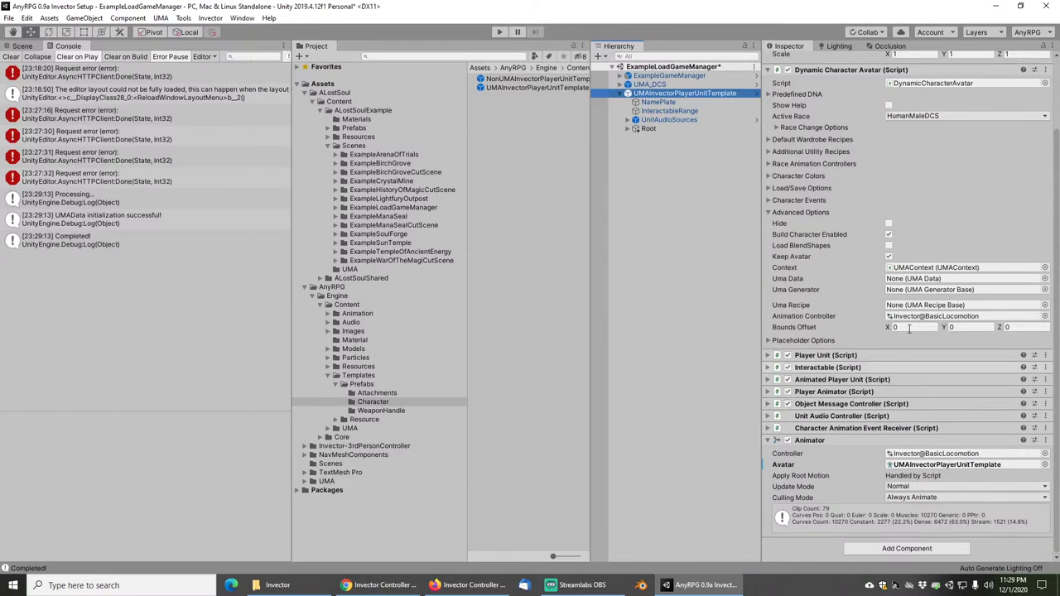
click(680, 95)
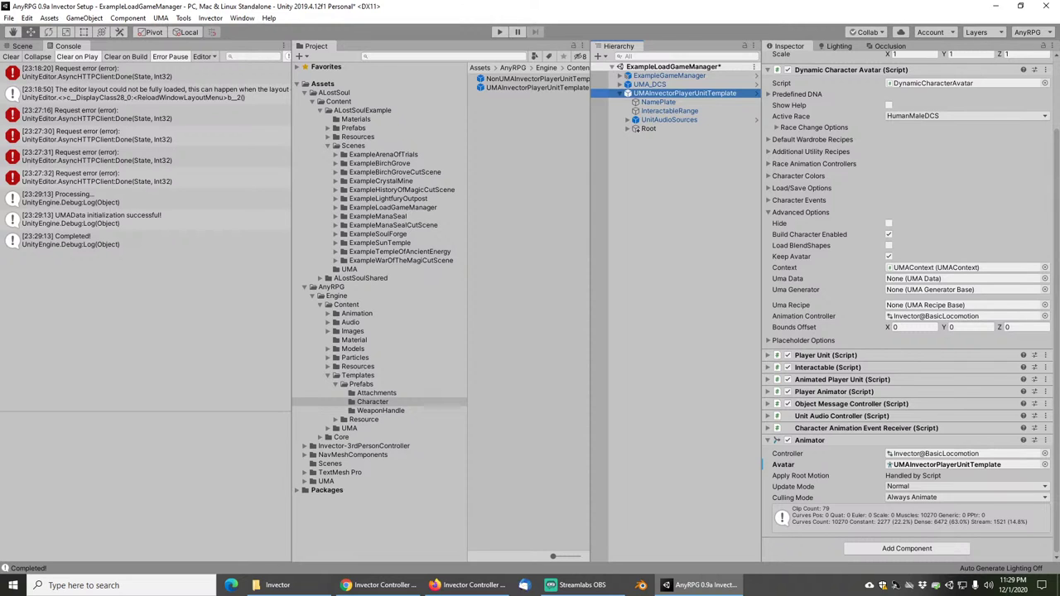
Create a Basic Locomotion Invector controller from the UMA player unit template with the Character Creator
click(211, 18)
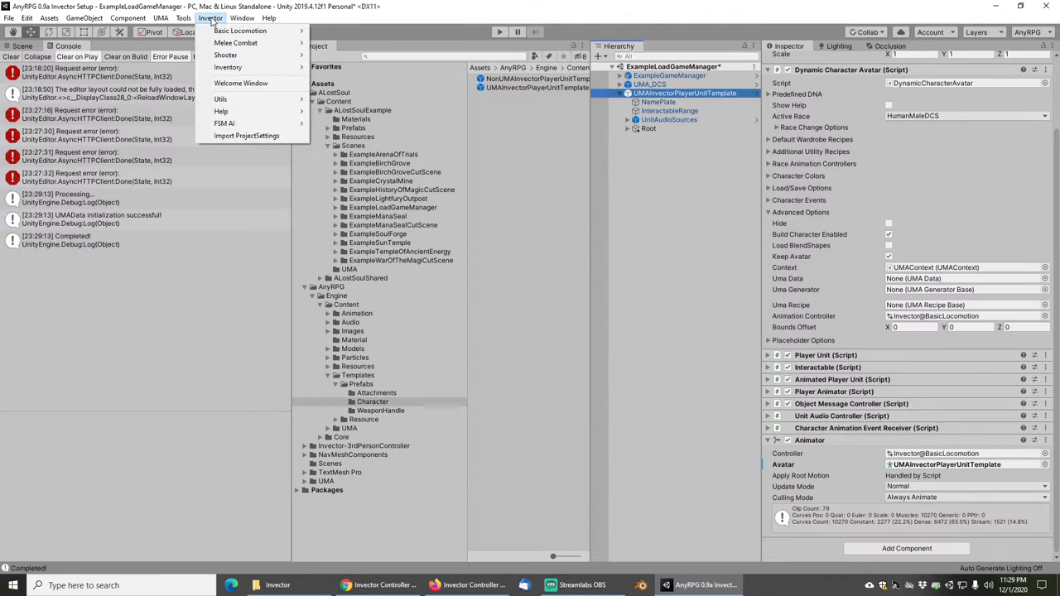
mouse_move(254, 33)
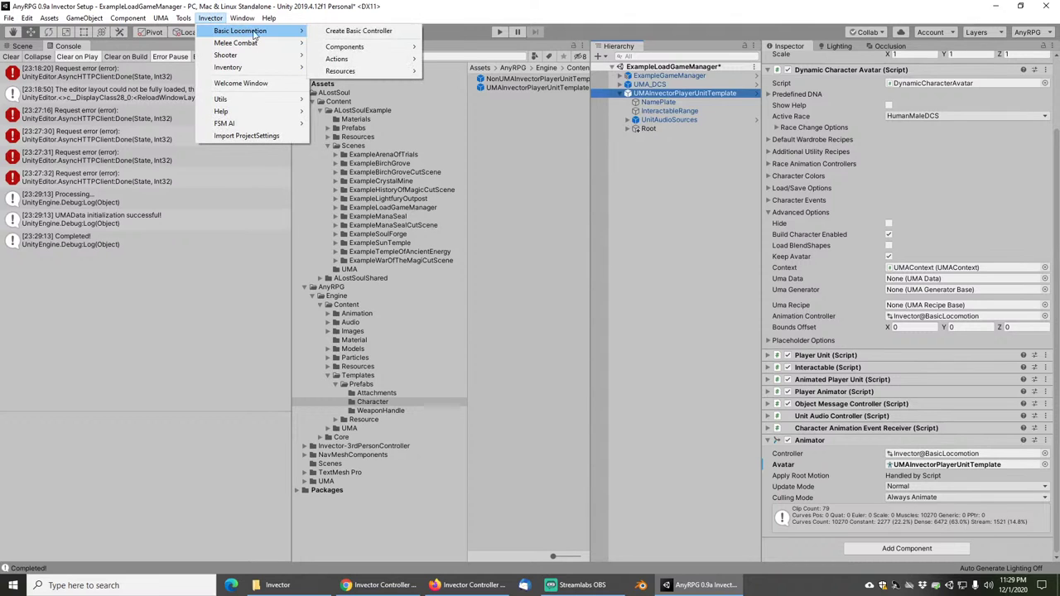
click(361, 31)
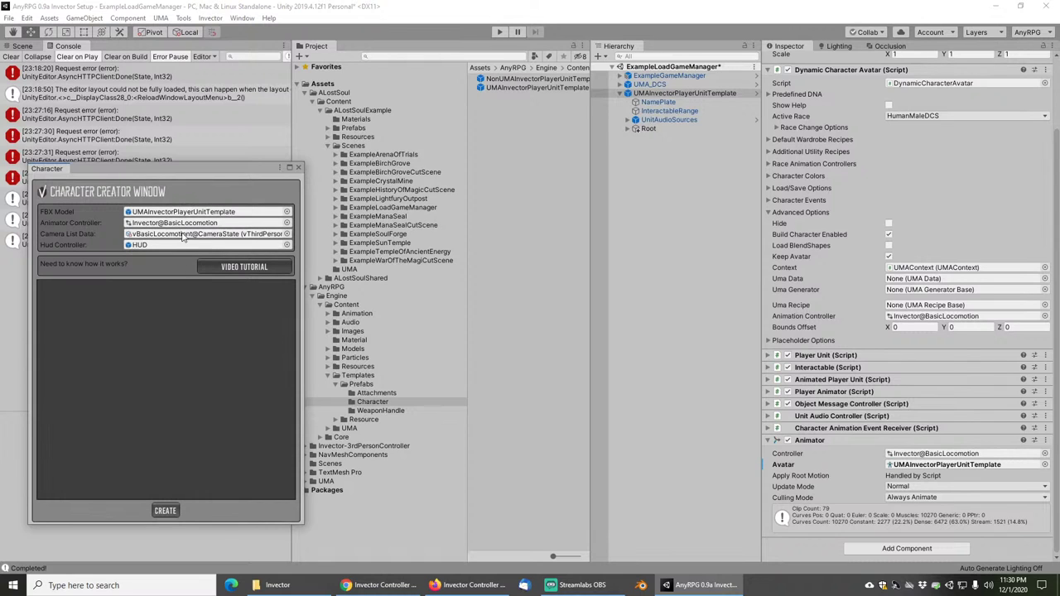
click(166, 511)
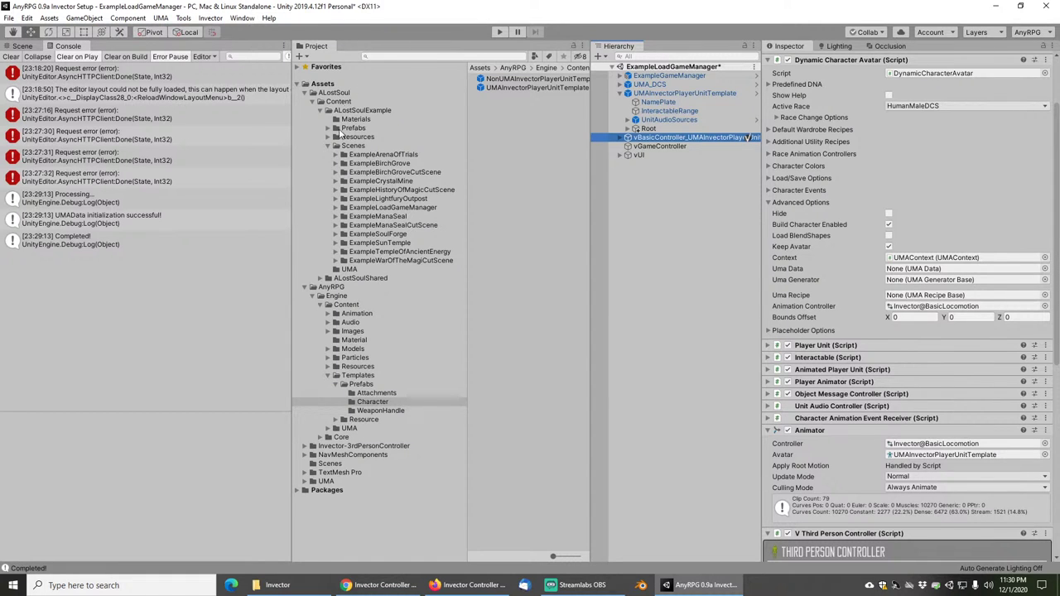
click(327, 129)
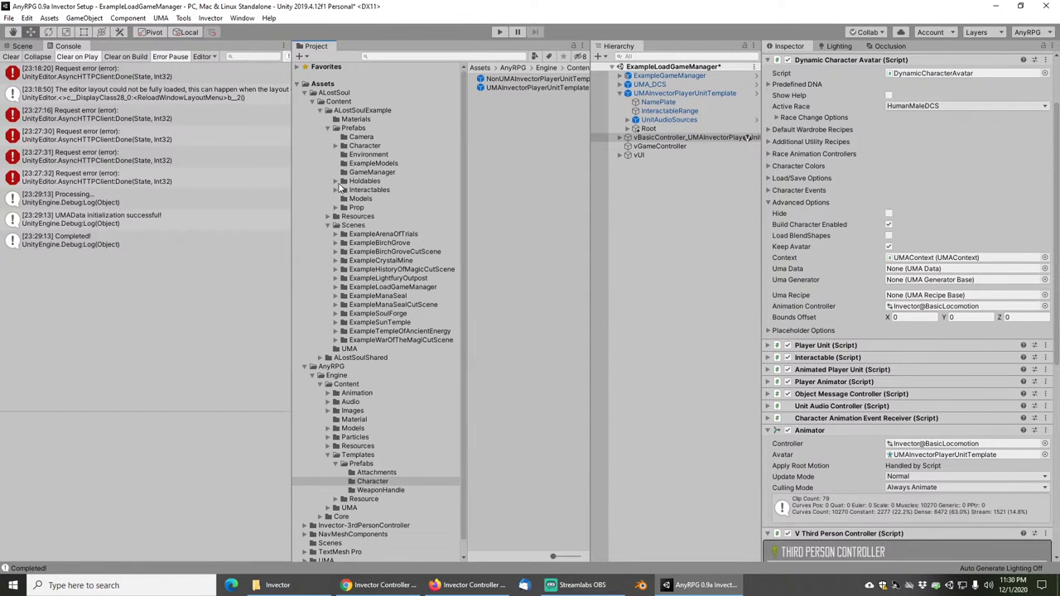
Drag vBasicController_UMAInvectorPlayerUnitTemplate into the Prefabs/Character/Player folder to save it as a prefab
click(335, 146)
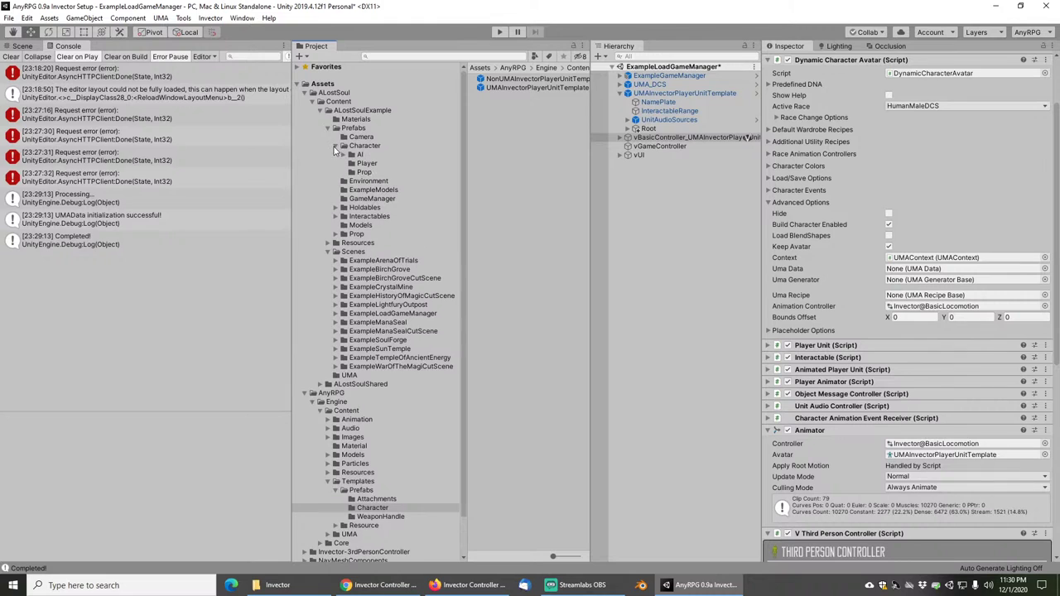
click(365, 164)
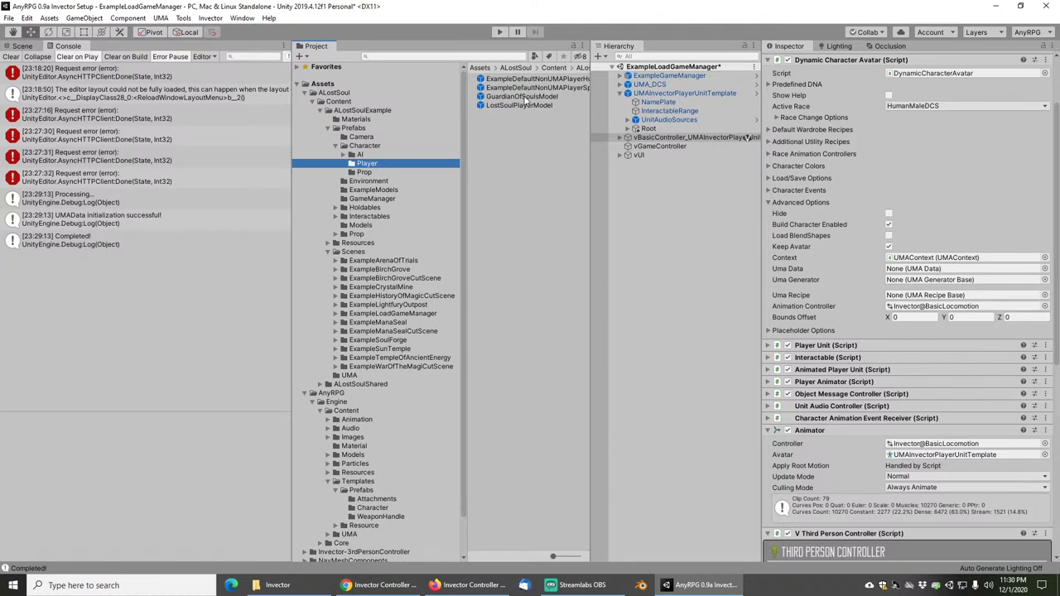
drag(663, 140, 497, 141)
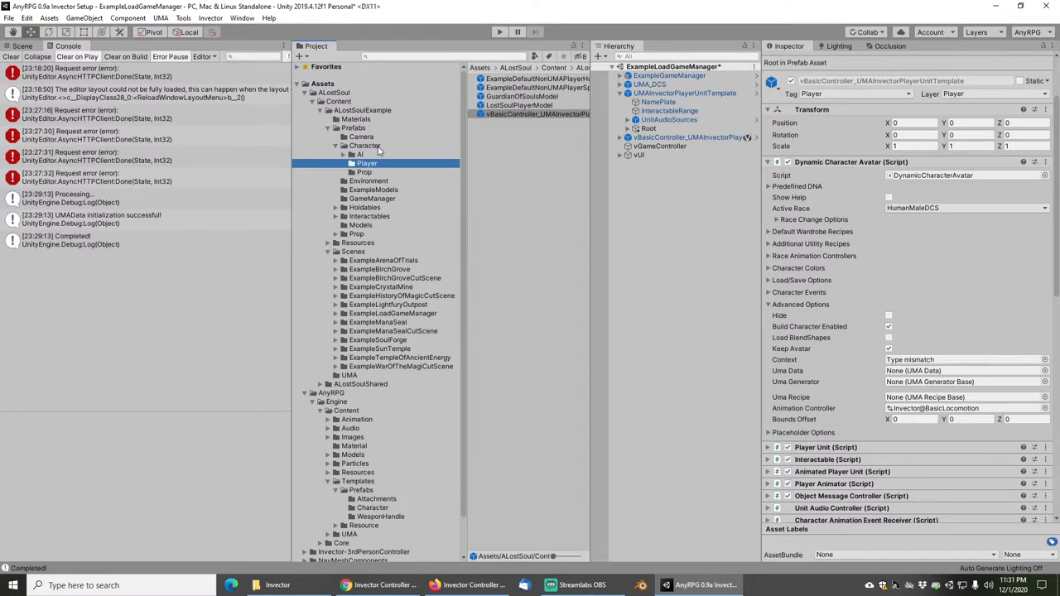
click(455, 57)
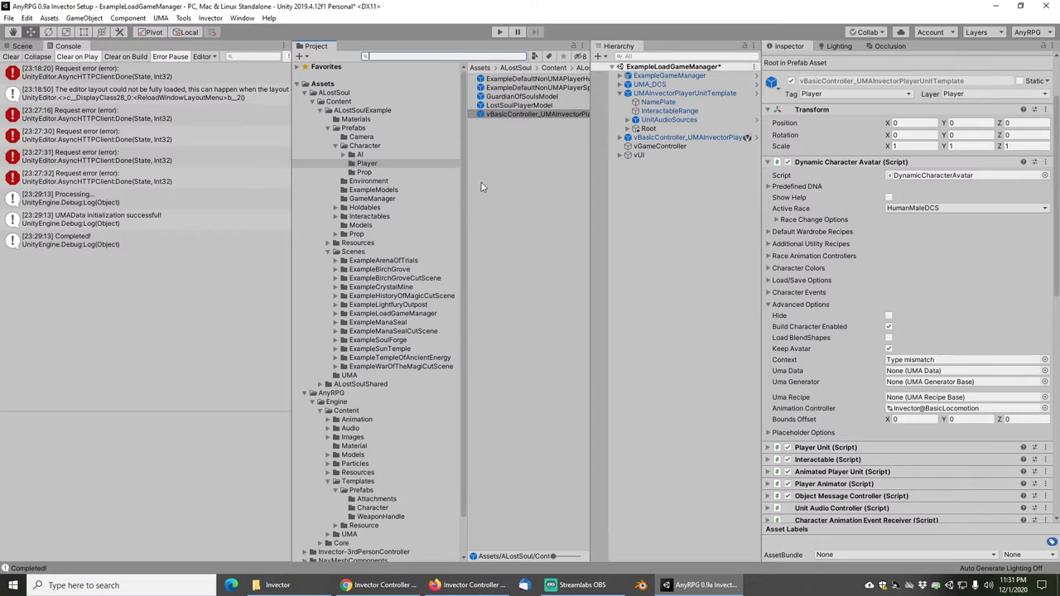
Open the Invector_BasicLocomotion demo scene from Basic Locomotion/DemoScenes without saving the current scene
scroll(324, 510, down, 2)
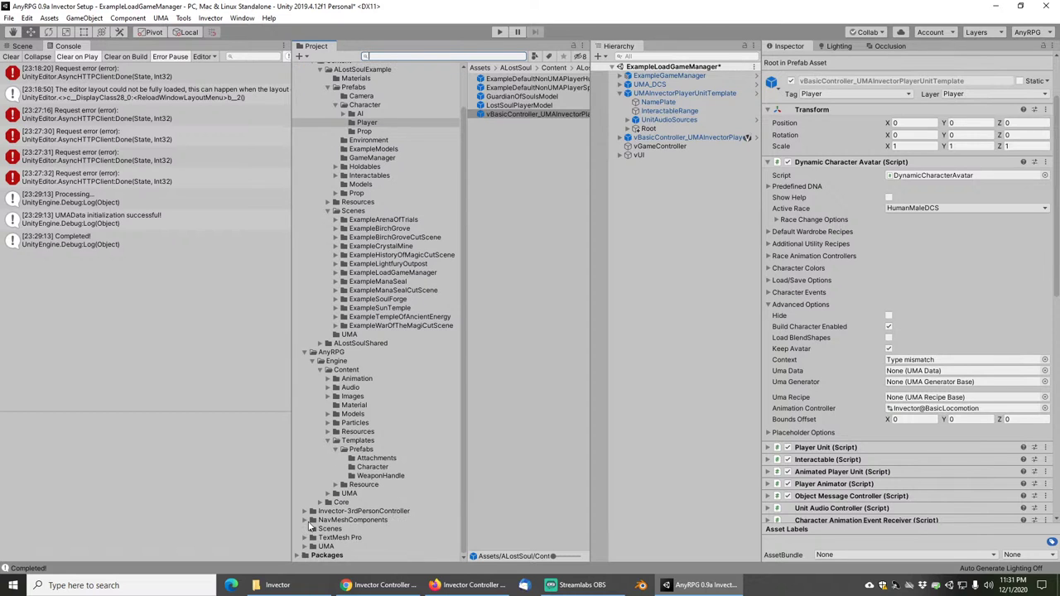
click(305, 512)
click(312, 520)
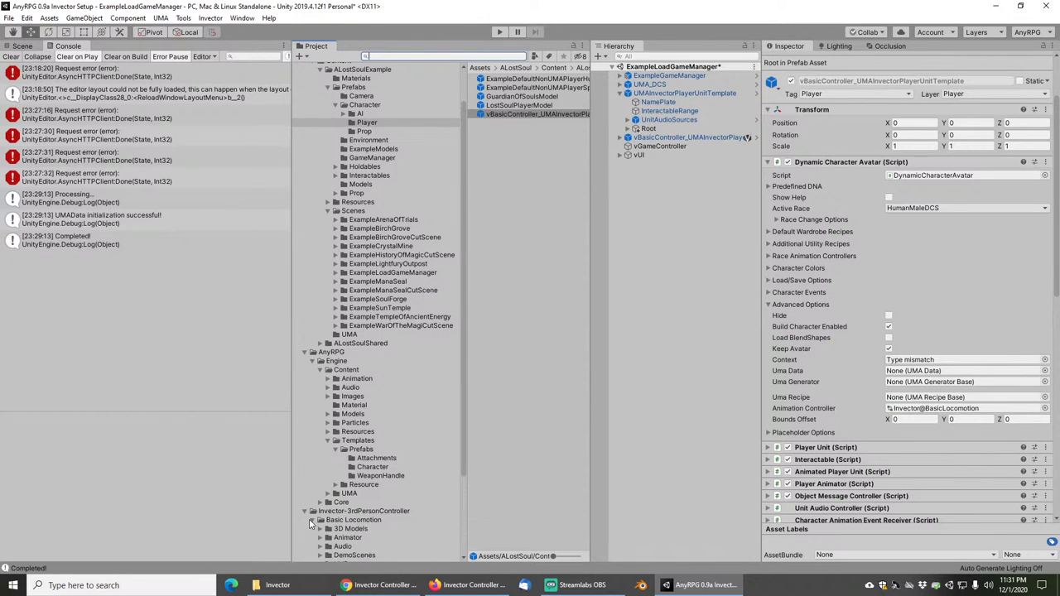
scroll(314, 523, down, 3)
click(351, 489)
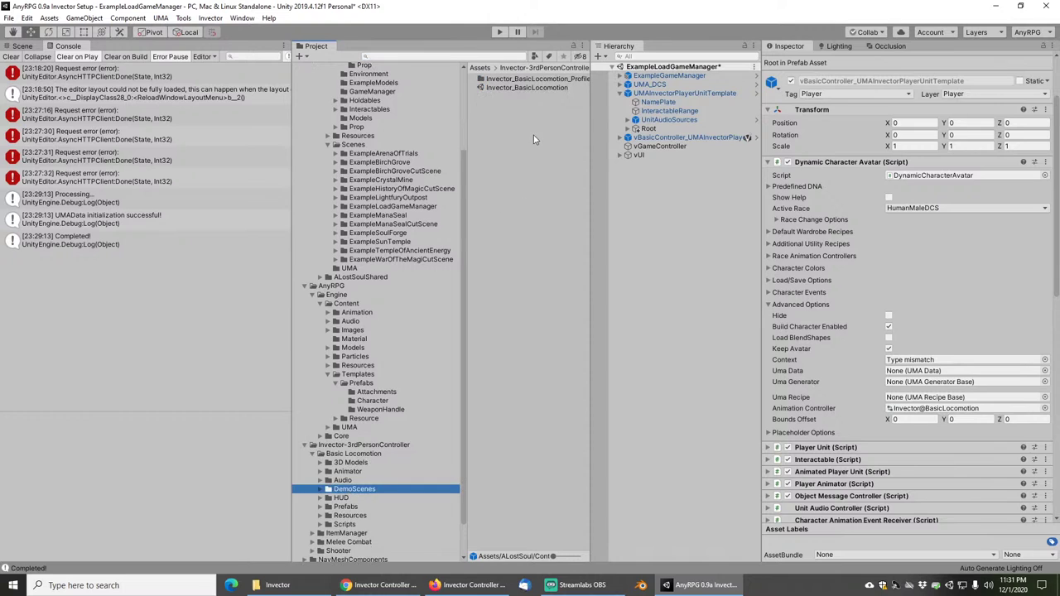
double_click(513, 88)
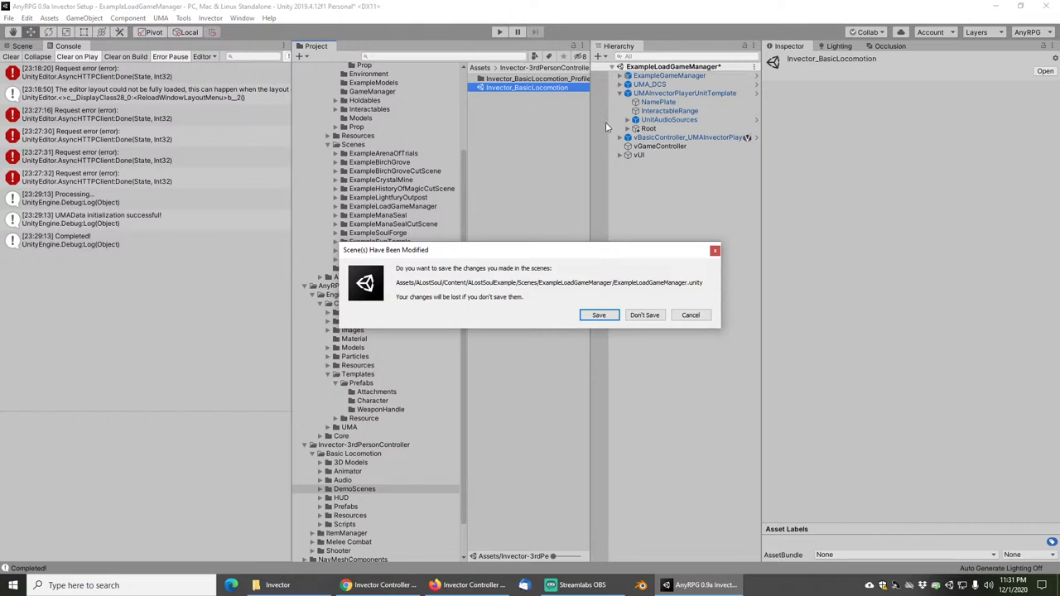
click(646, 318)
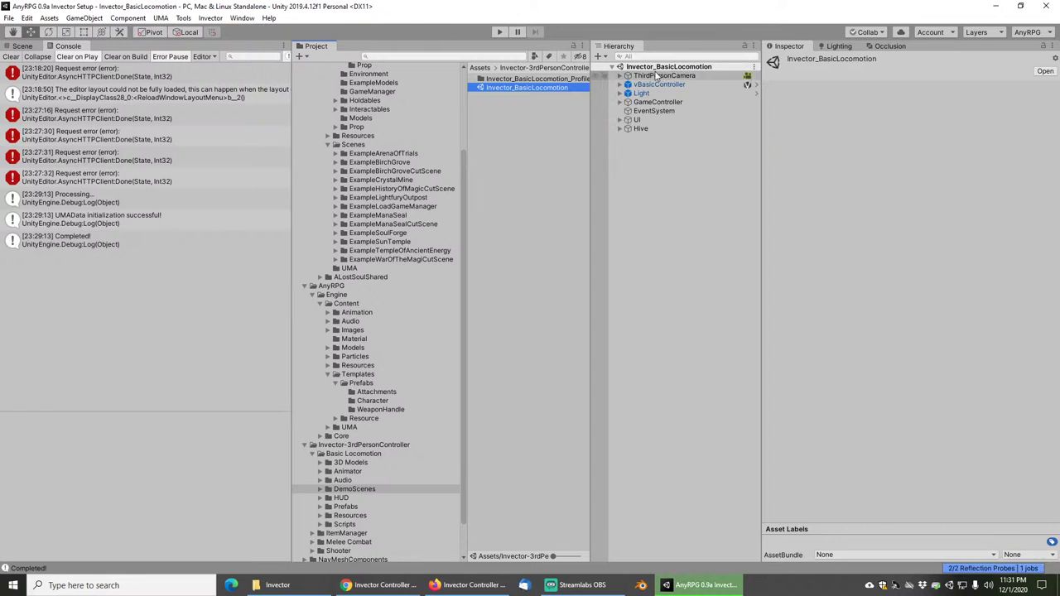
Drag ThirdPersonCamera into the ALostSoulExample Prefabs/Camera folder to make it a prefab
click(620, 75)
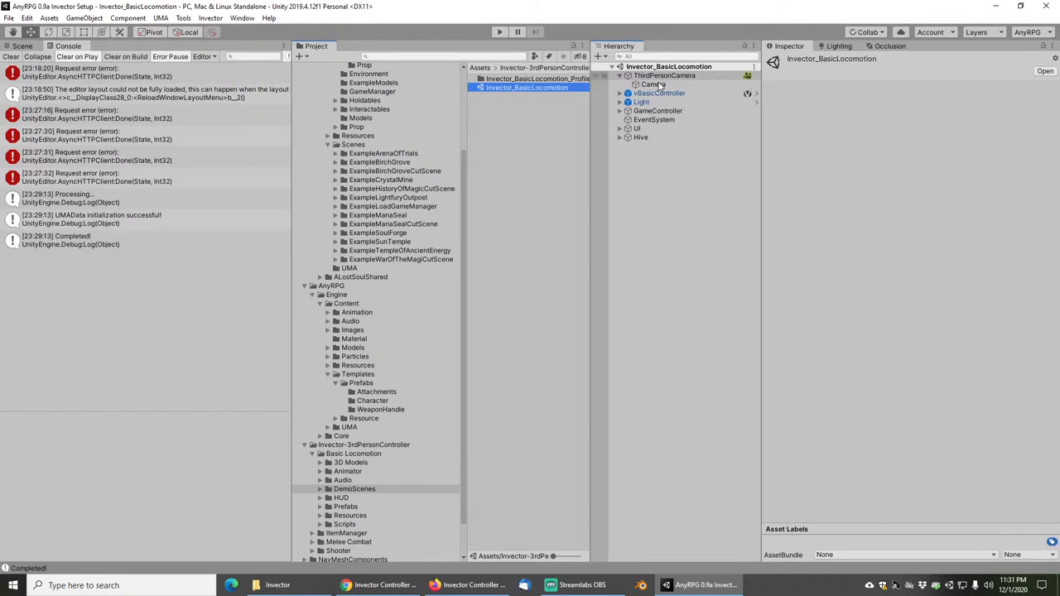
click(640, 84)
scroll(403, 224, up, 4)
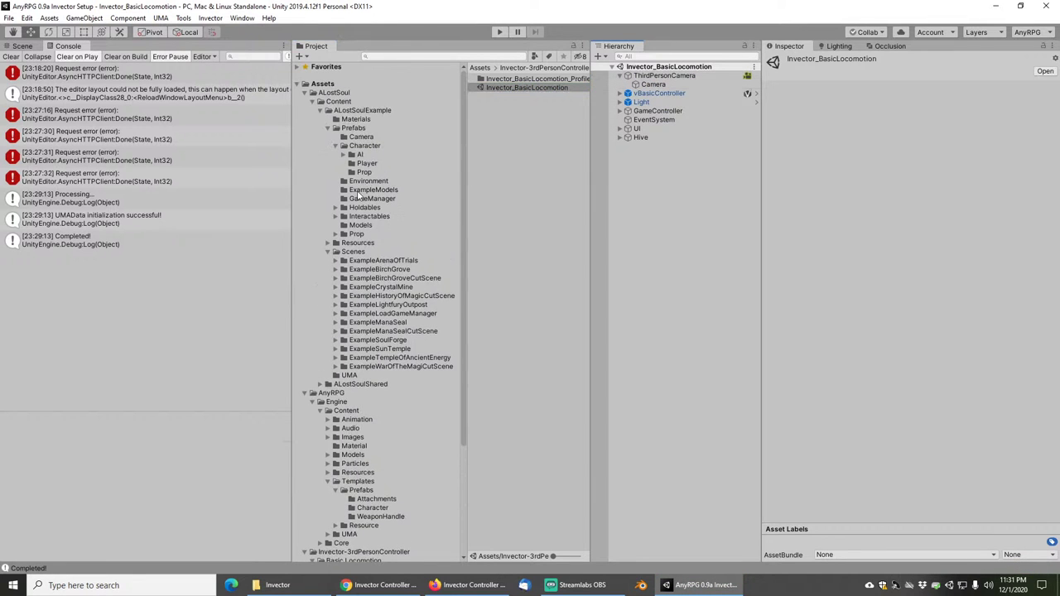
click(359, 137)
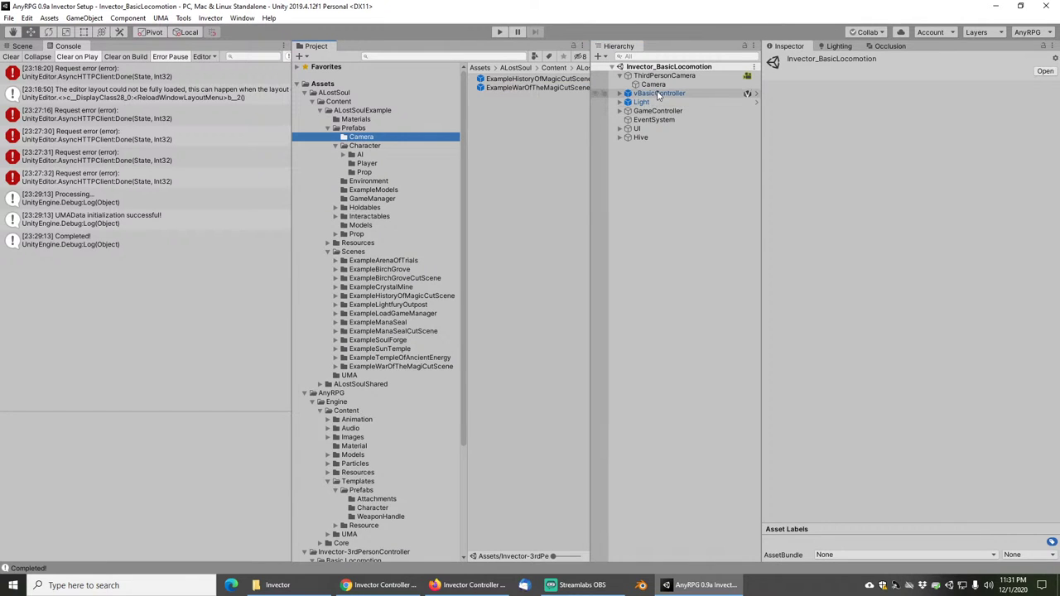
drag(662, 80, 502, 133)
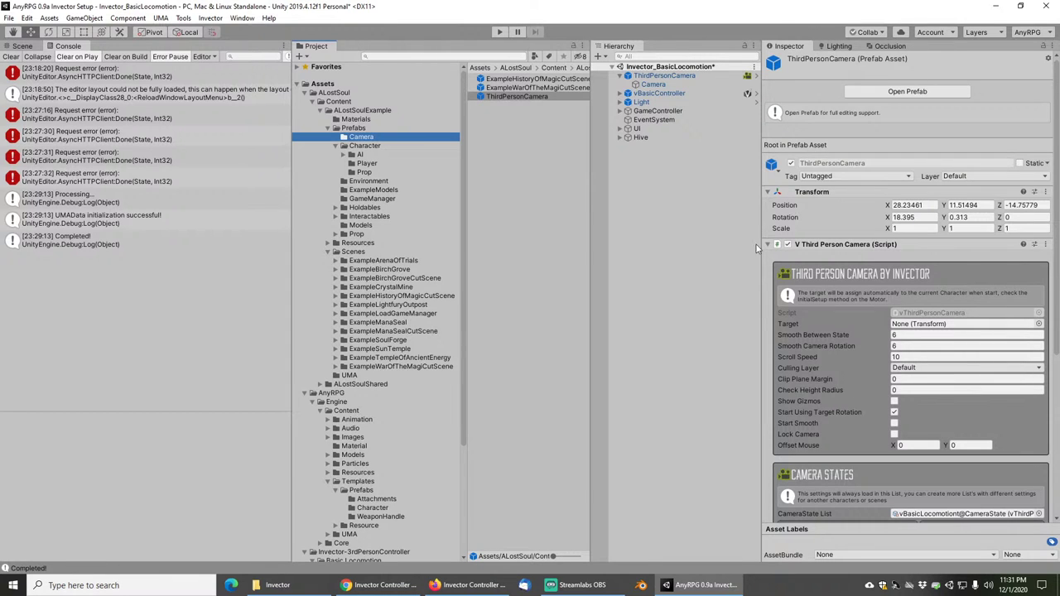
Switch the ThirdPersonCamera's edited camera state to Default
click(1040, 324)
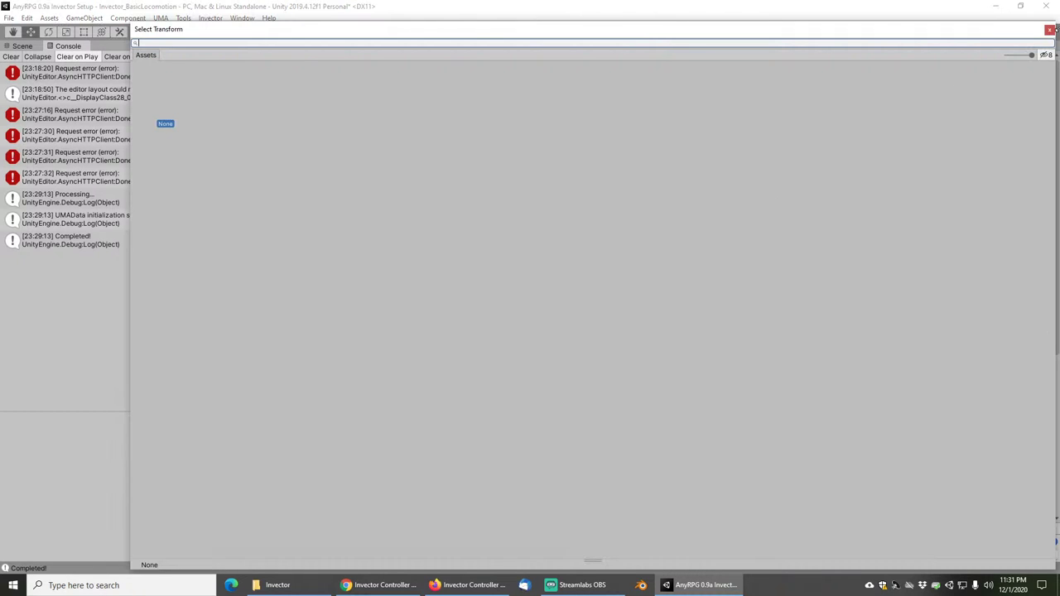
click(1051, 32)
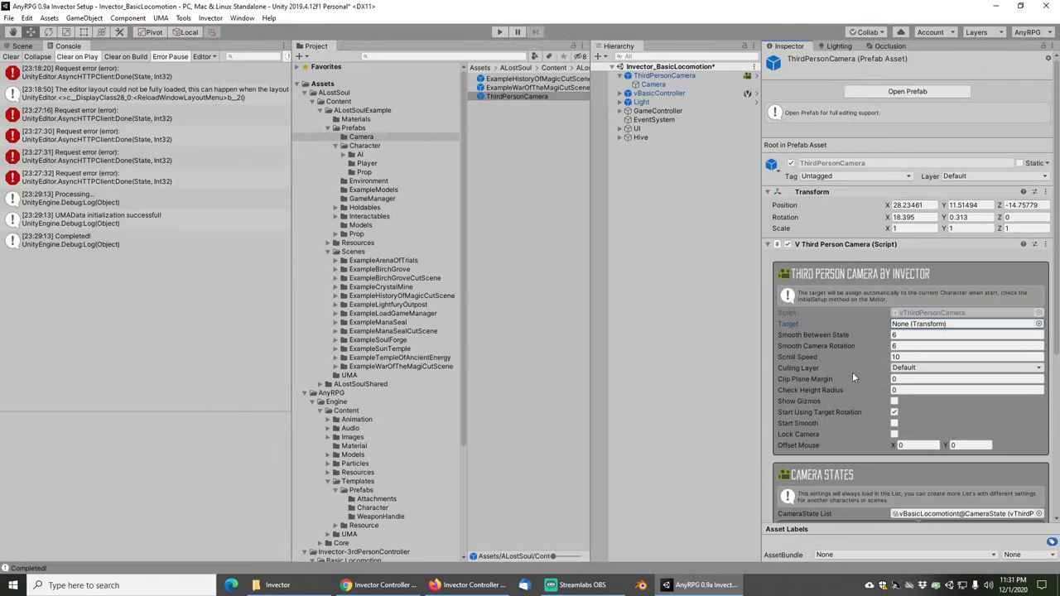
scroll(853, 377, down, 3)
scroll(853, 397, down, 3)
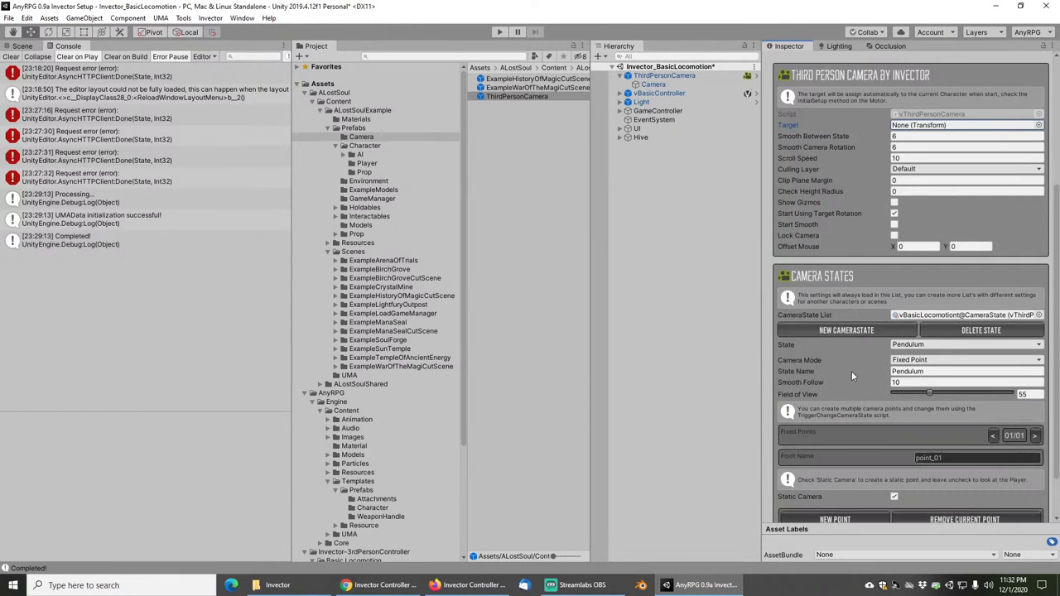
click(915, 349)
click(913, 347)
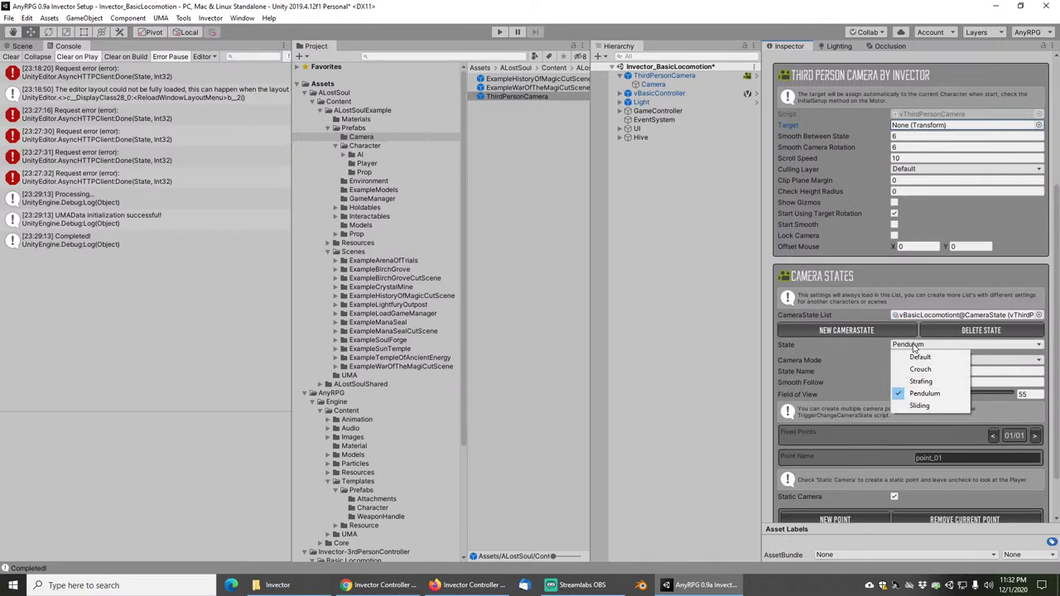
click(921, 357)
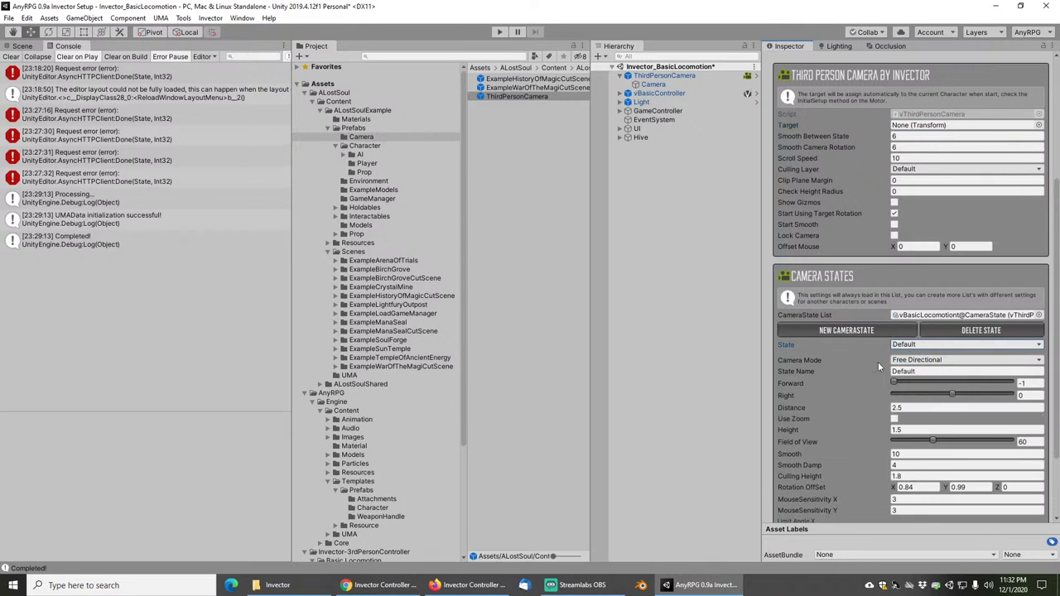
Enable Use Zoom and set Mouse Sensitivity X and Y to 10
scroll(879, 366, down, 3)
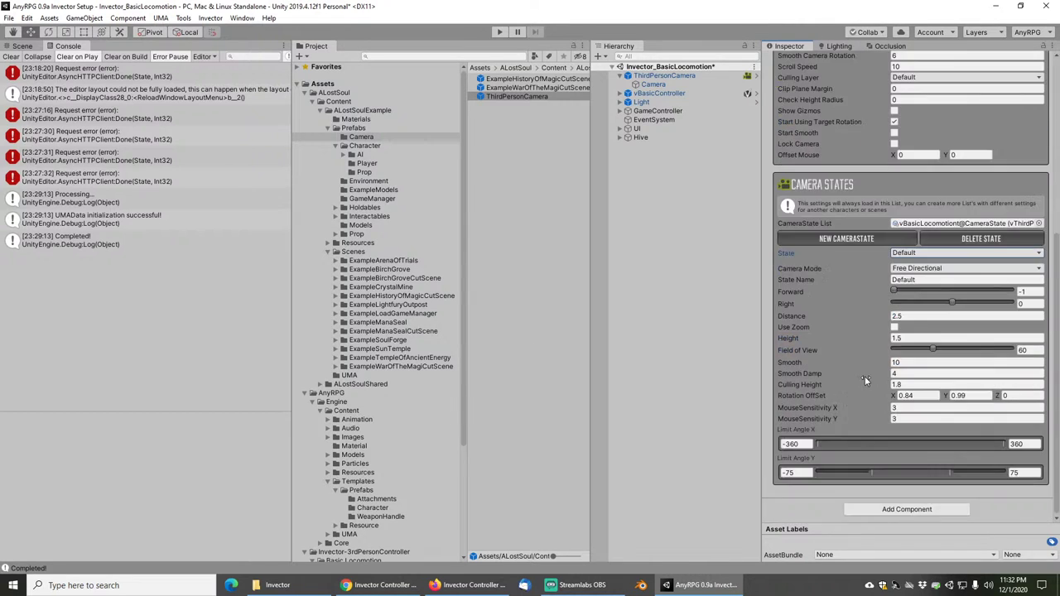
click(895, 328)
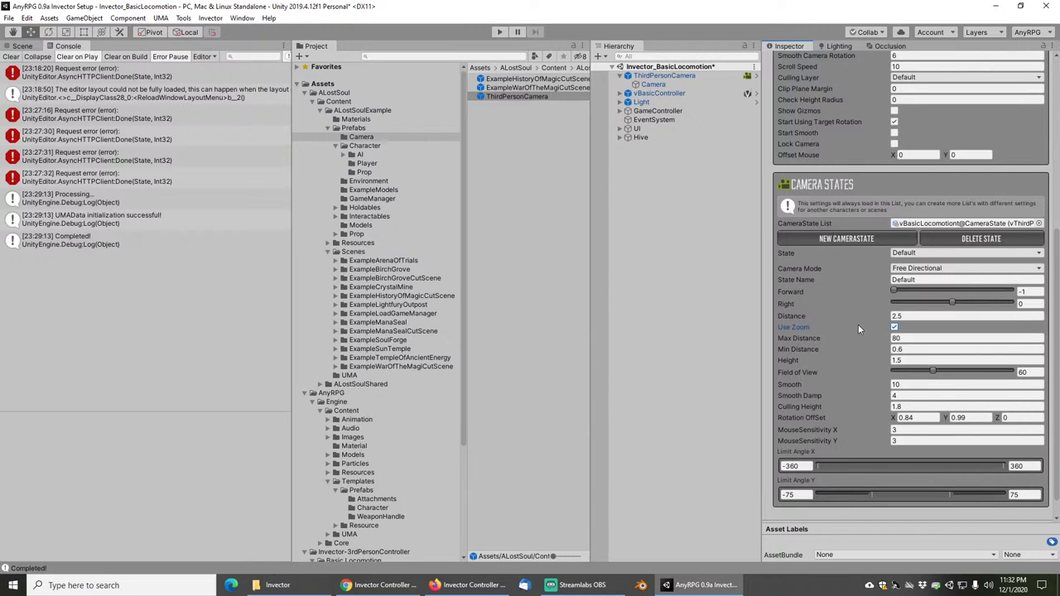
click(903, 430)
text(10)
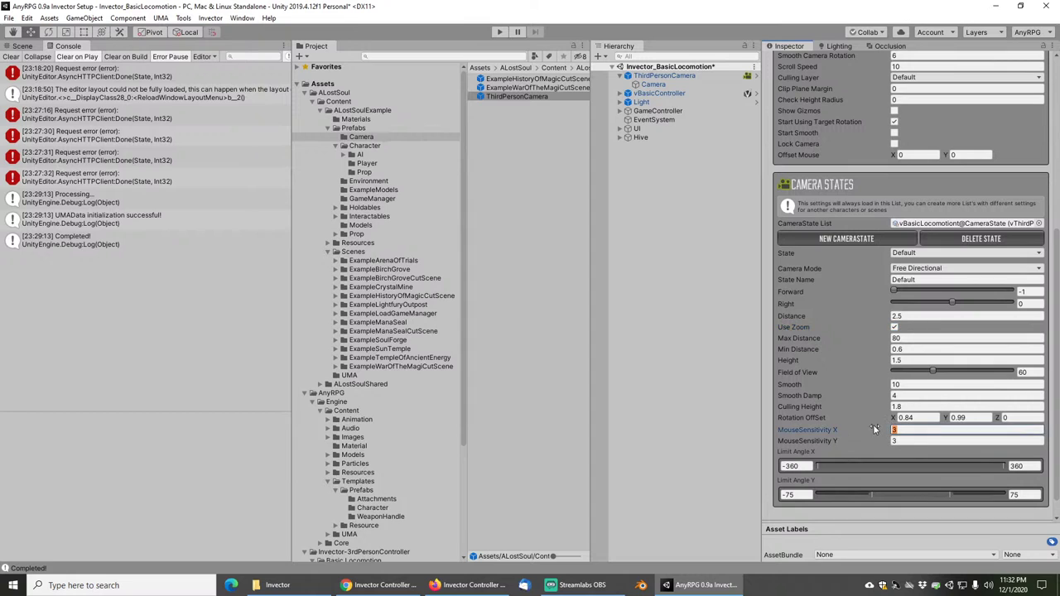
key(Tab)
text(10)
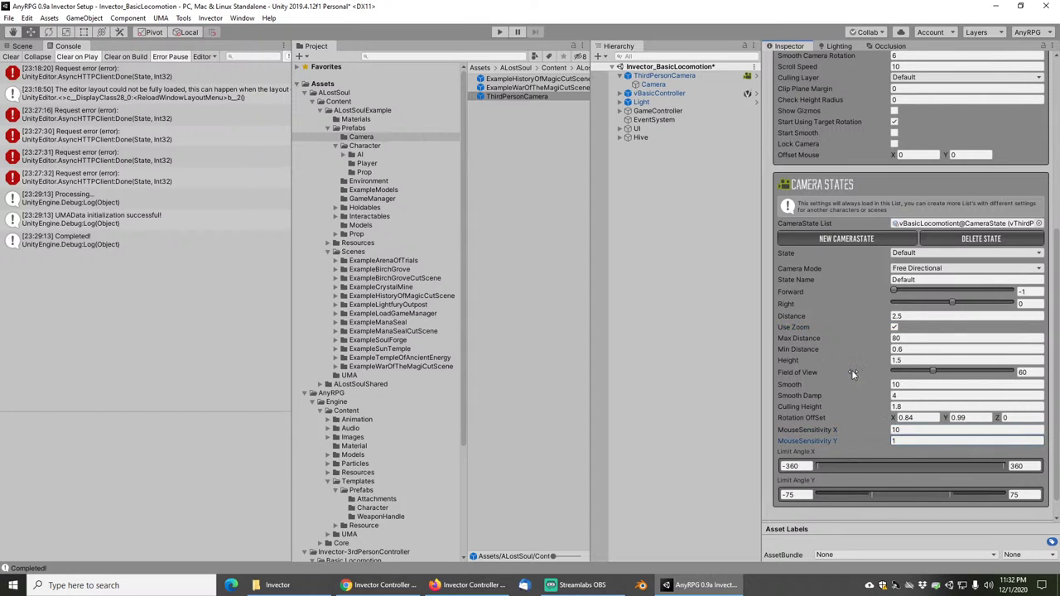